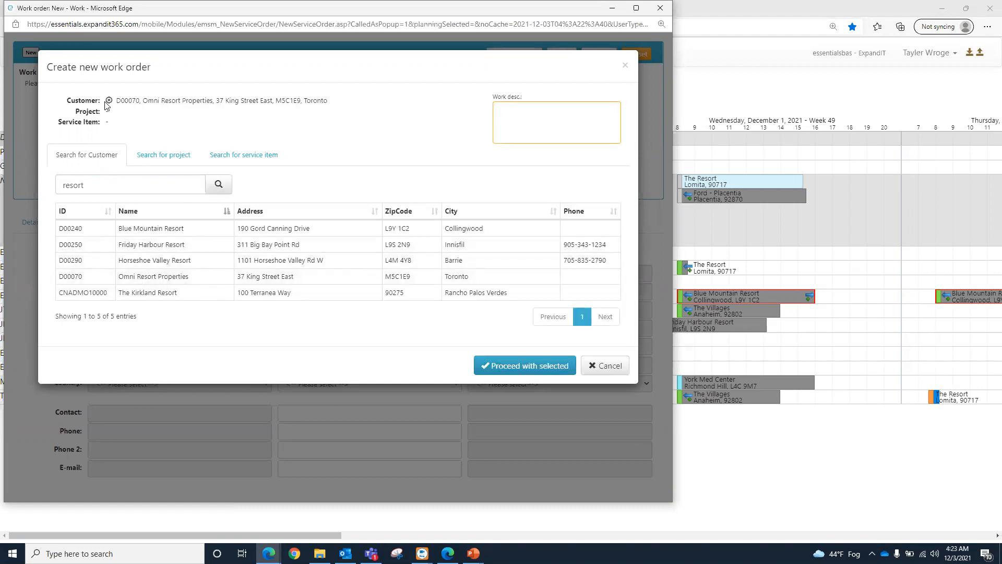
Step: Create the work order for service item Chiller A with the work description "Omni - Chiller A repair - Room 56"
click(259, 160)
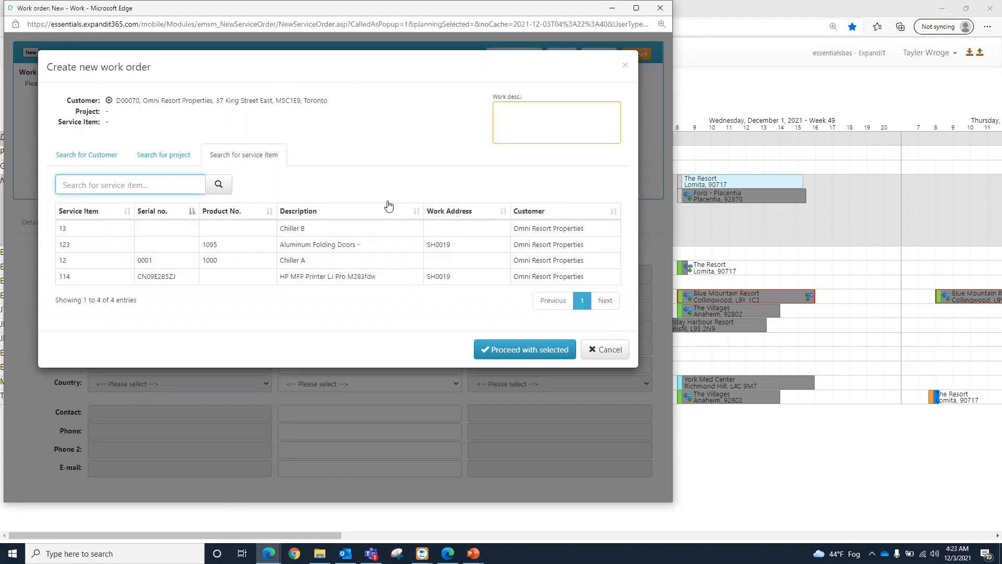
click(313, 261)
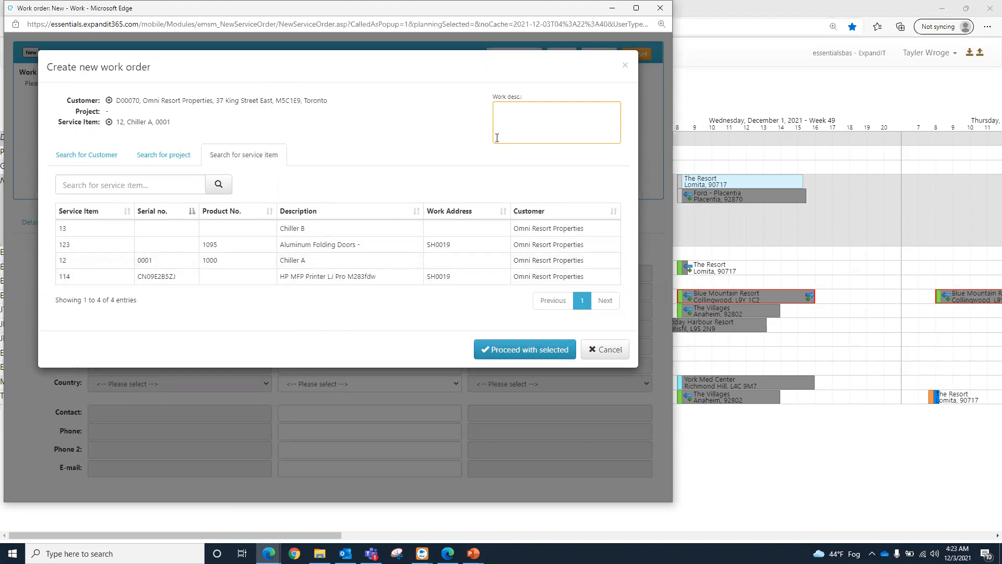
click(527, 124)
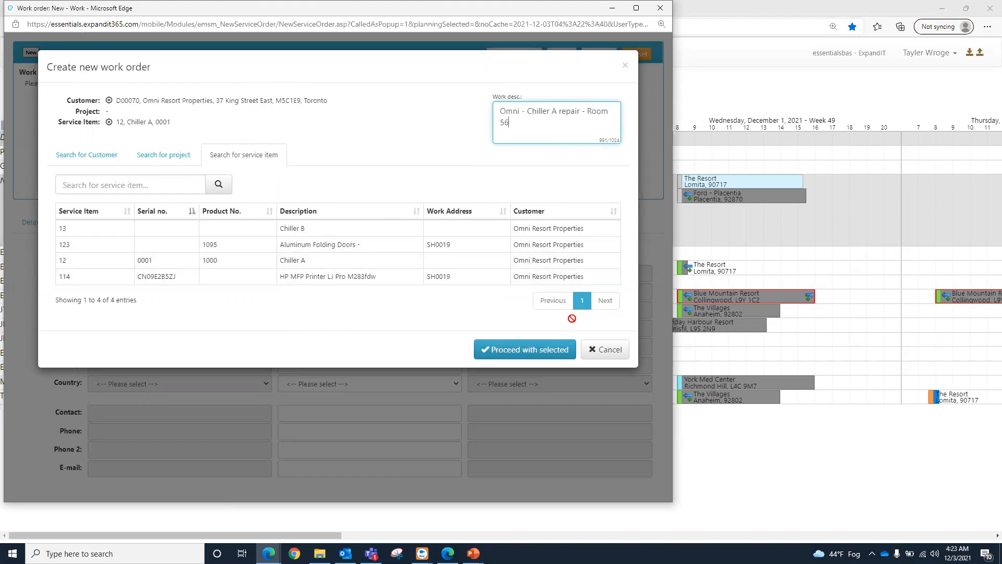
click(506, 358)
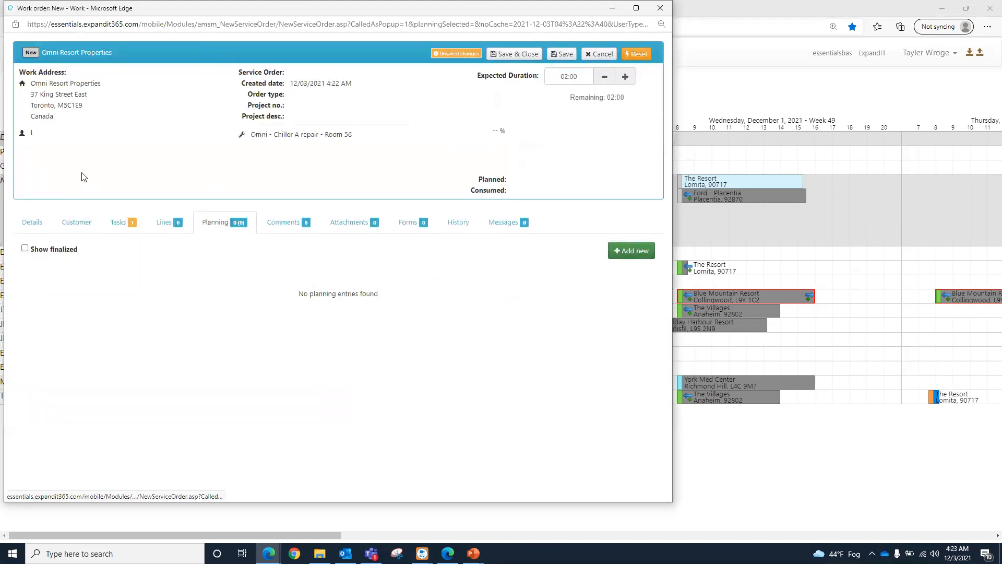
Step: In the work order details, set the department to Administration and the order type to Admin time
click(28, 223)
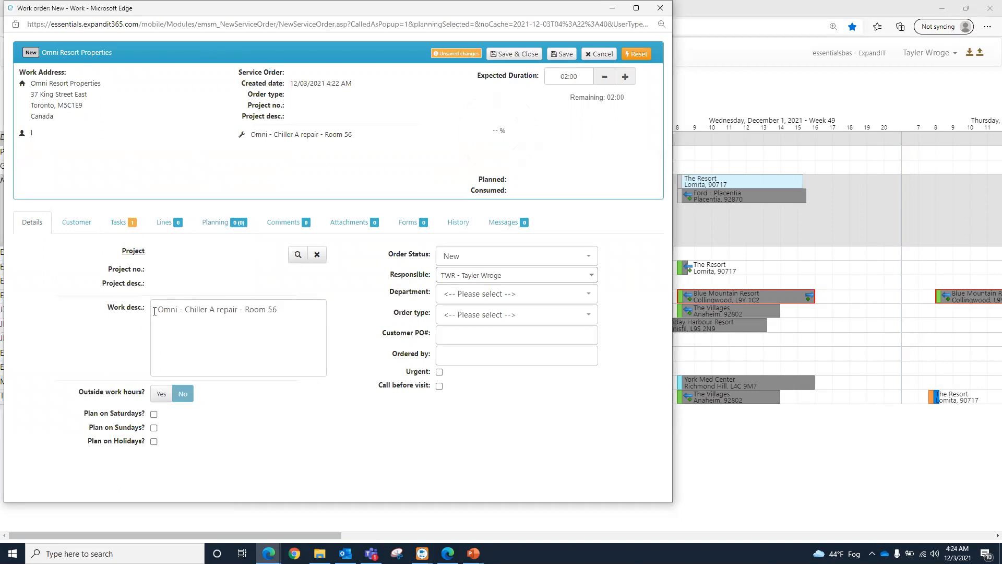
click(277, 313)
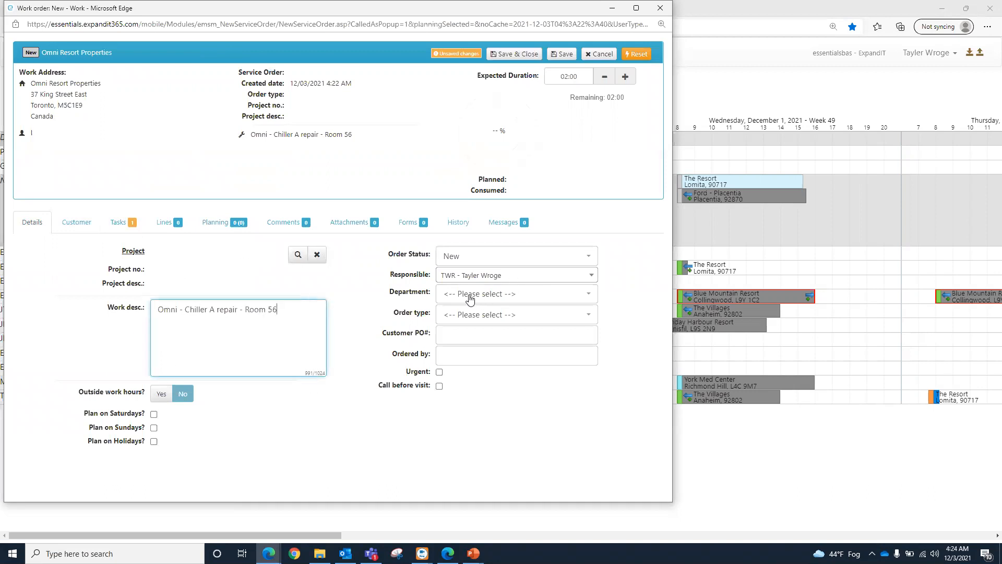
click(470, 298)
click(475, 348)
click(455, 320)
click(470, 373)
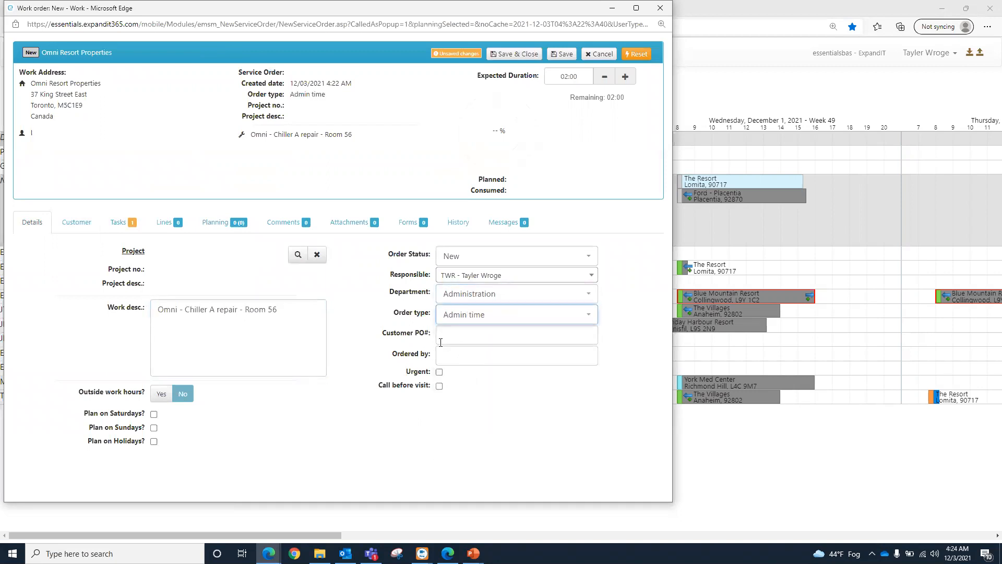
Step: Enter the customer PO number in the details, and check the work order's customer information and tasks
click(441, 342)
click(474, 375)
click(396, 334)
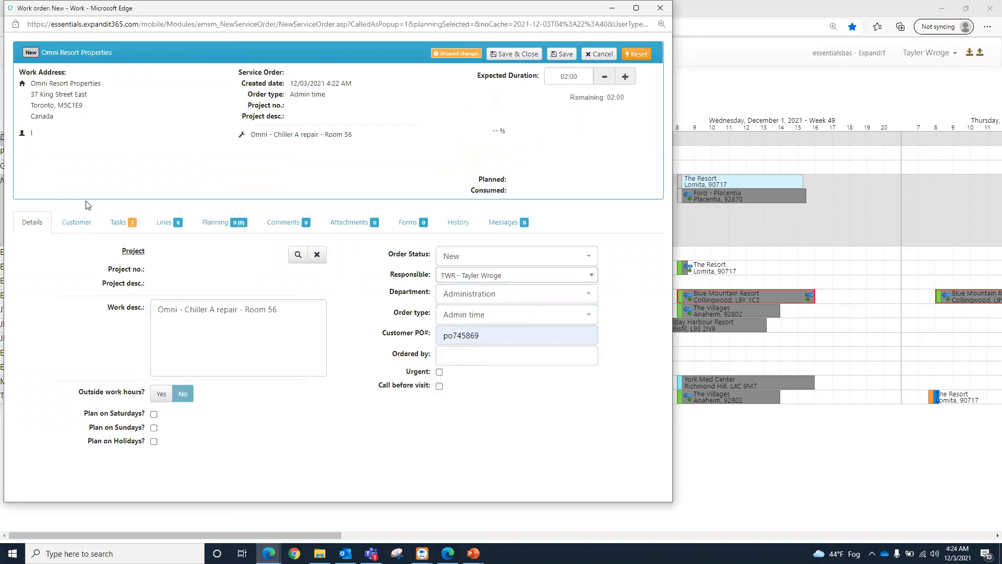
click(77, 225)
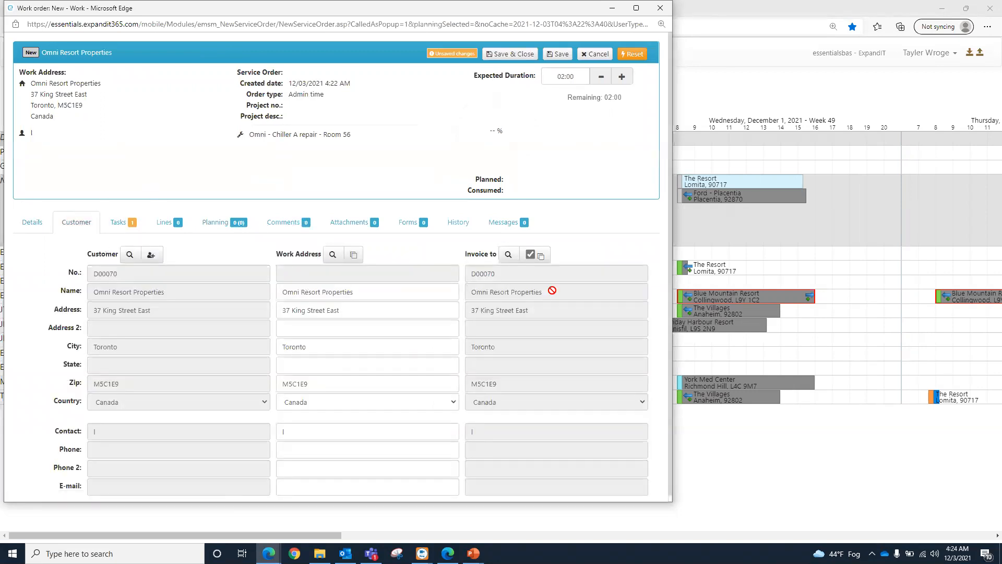
click(130, 230)
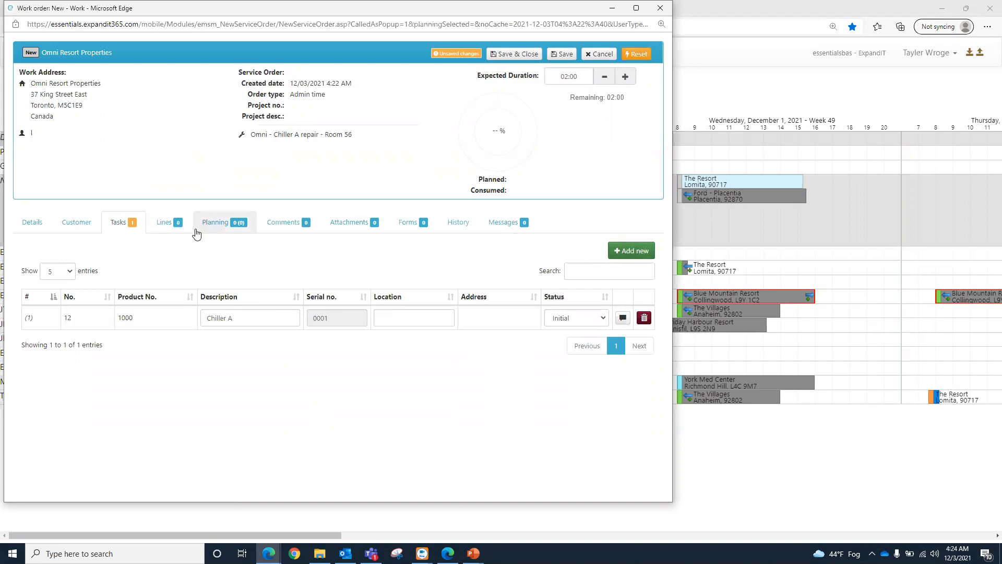
Step: Start a planned line of type Product for the Chiller A task, using product 1101 - Contact Cement
click(180, 225)
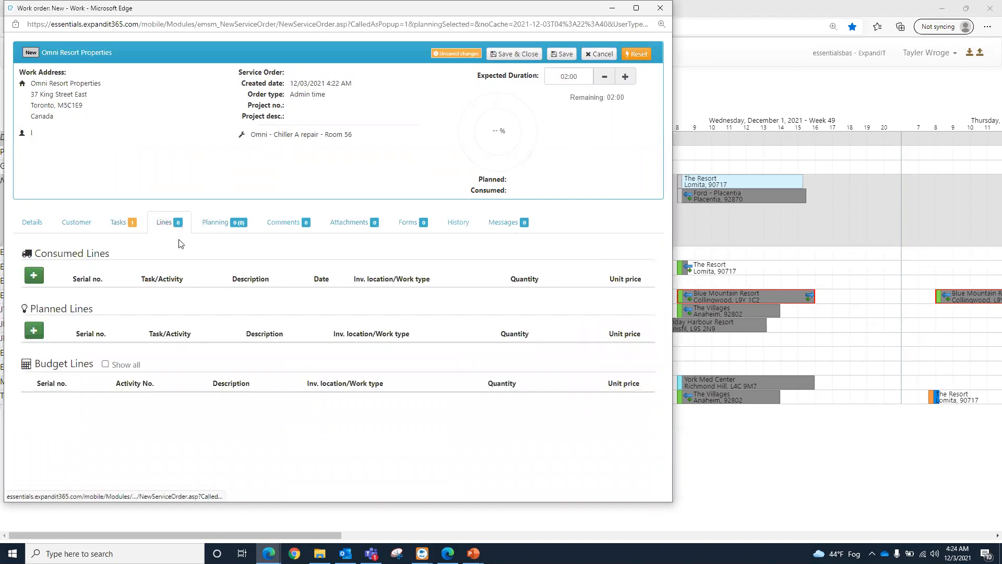
click(33, 330)
click(256, 99)
click(255, 128)
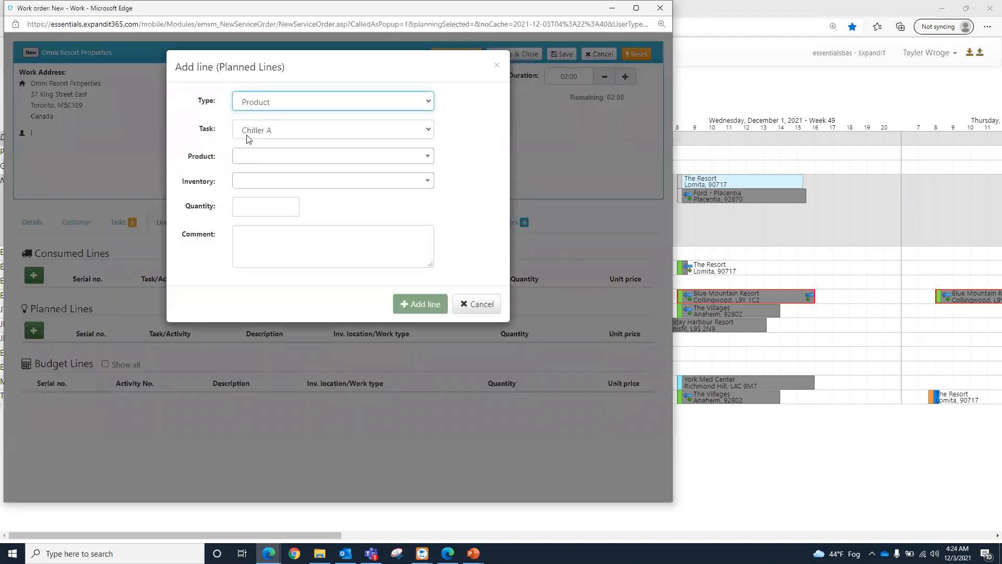
click(245, 159)
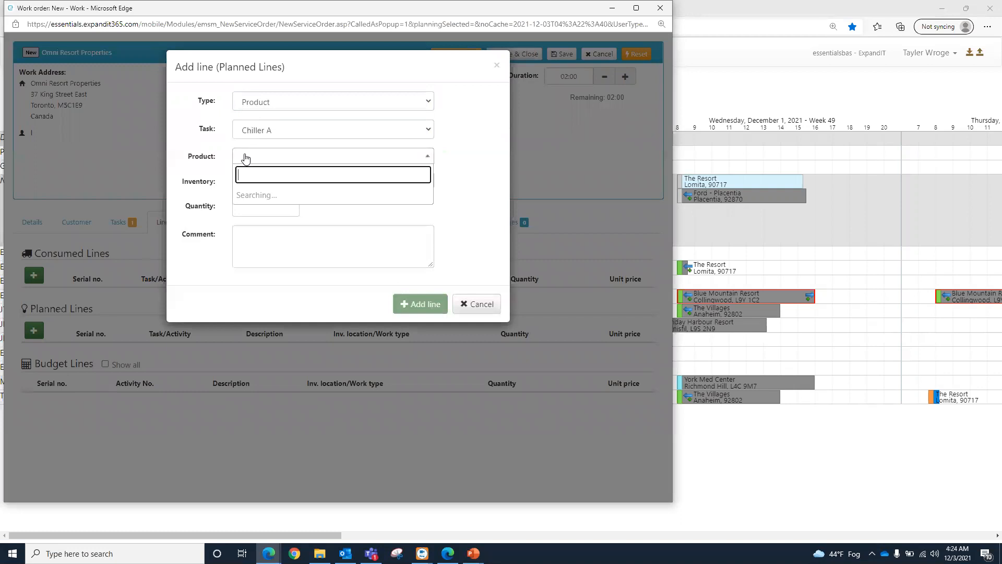
text(ct Ce)
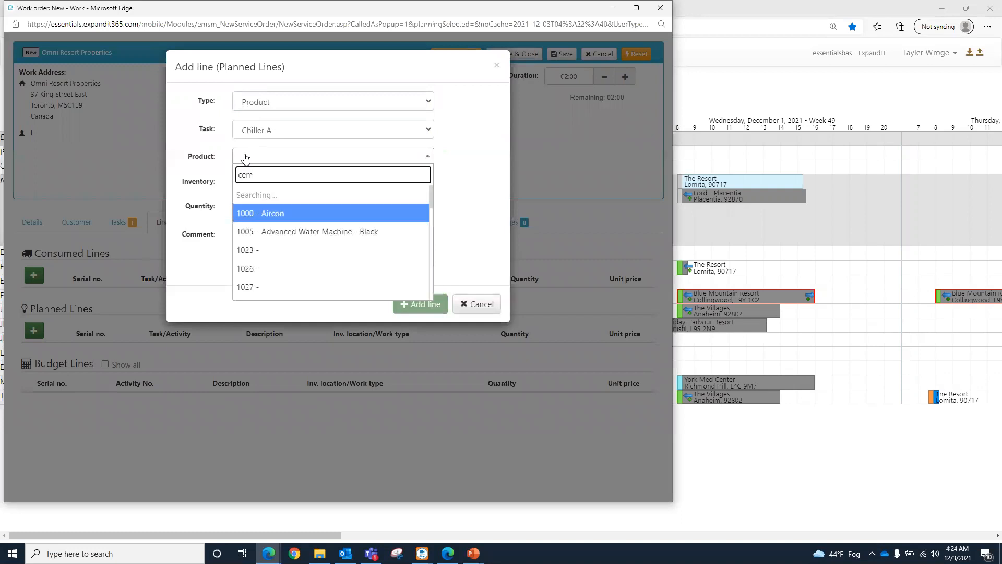
text(m)
click(280, 199)
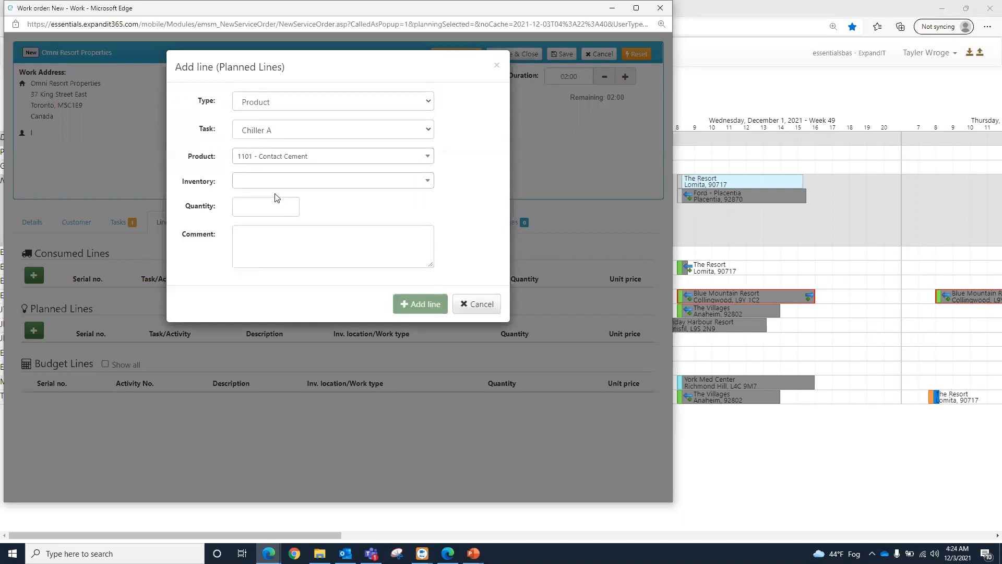
Step: Set the inventory to CAR100 - Car 100 AB 12 125 and the quantity to 4, and add the planned line
click(261, 183)
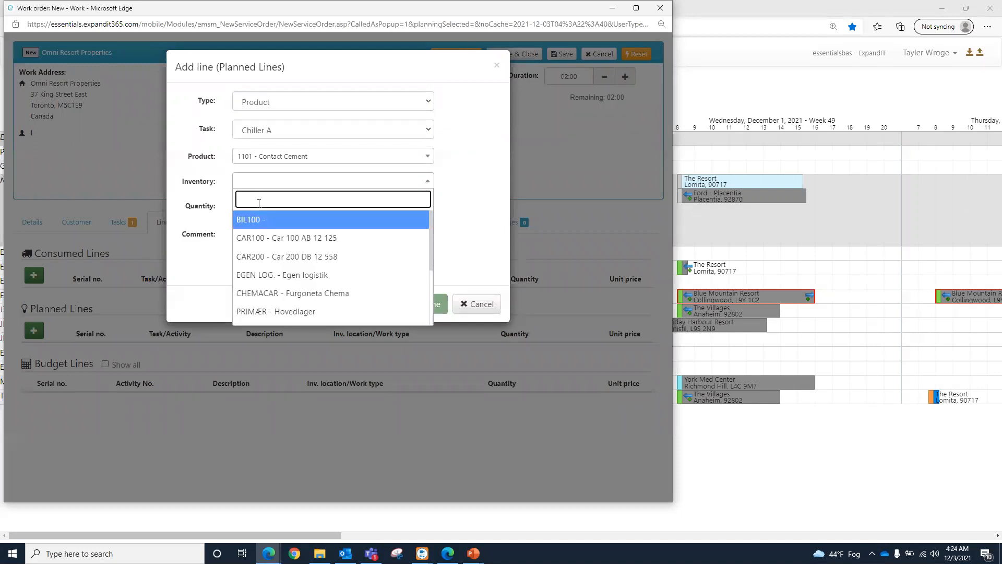
click(269, 238)
click(263, 204)
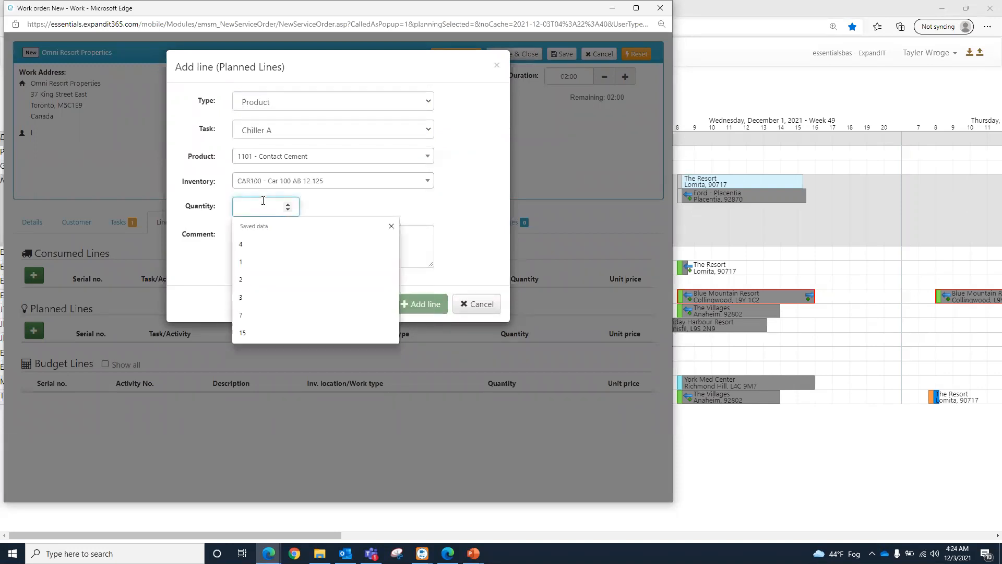
text(4)
click(220, 265)
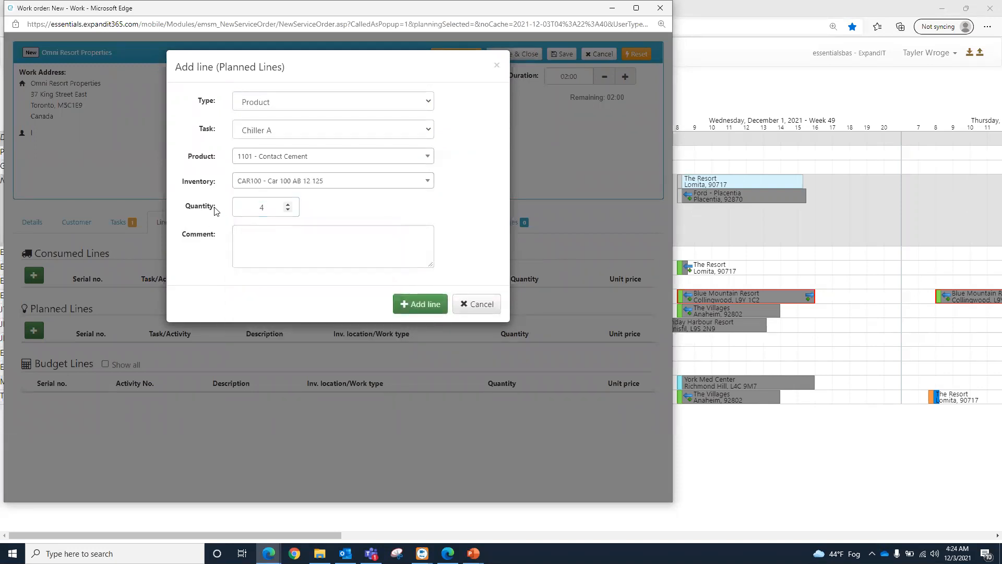
click(421, 303)
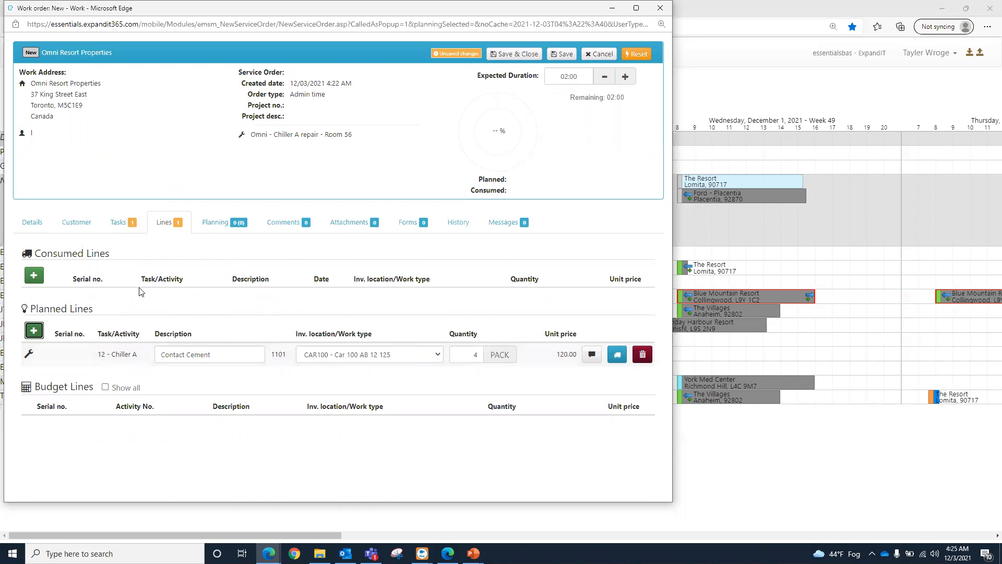
Step: Start a planning entry assigned to the TWR technician with the status Appointed
click(238, 224)
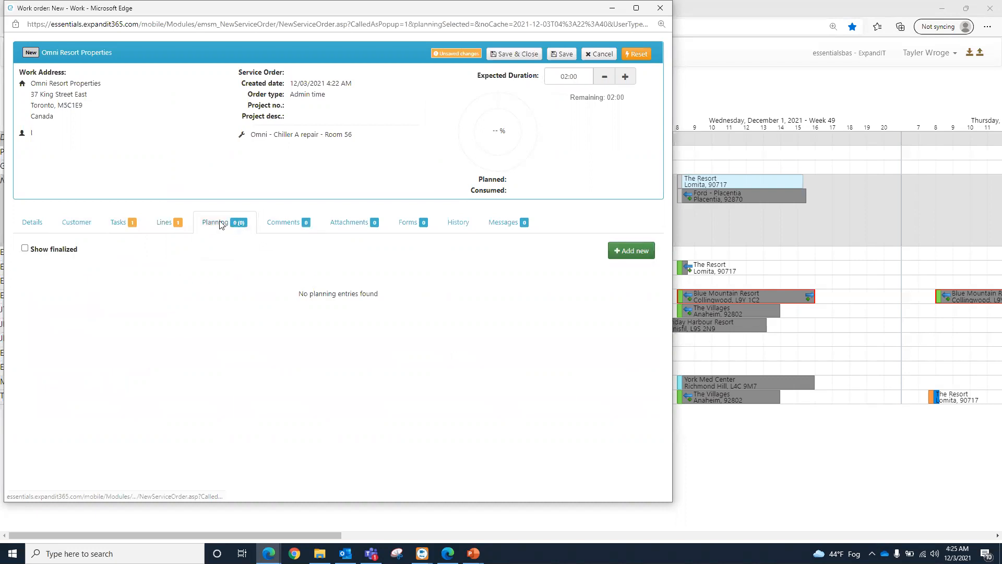
click(634, 252)
click(324, 123)
text(tay)
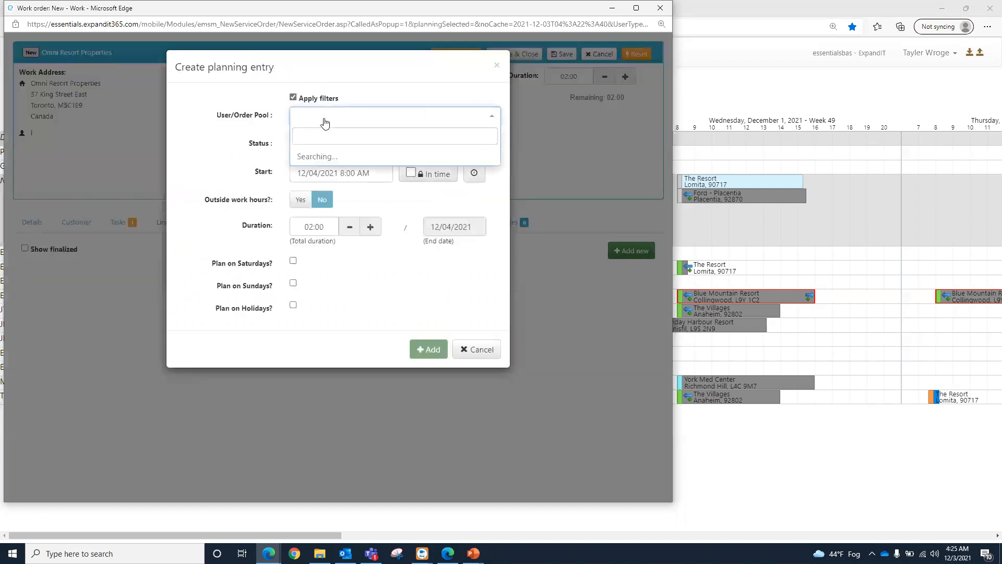
click(329, 155)
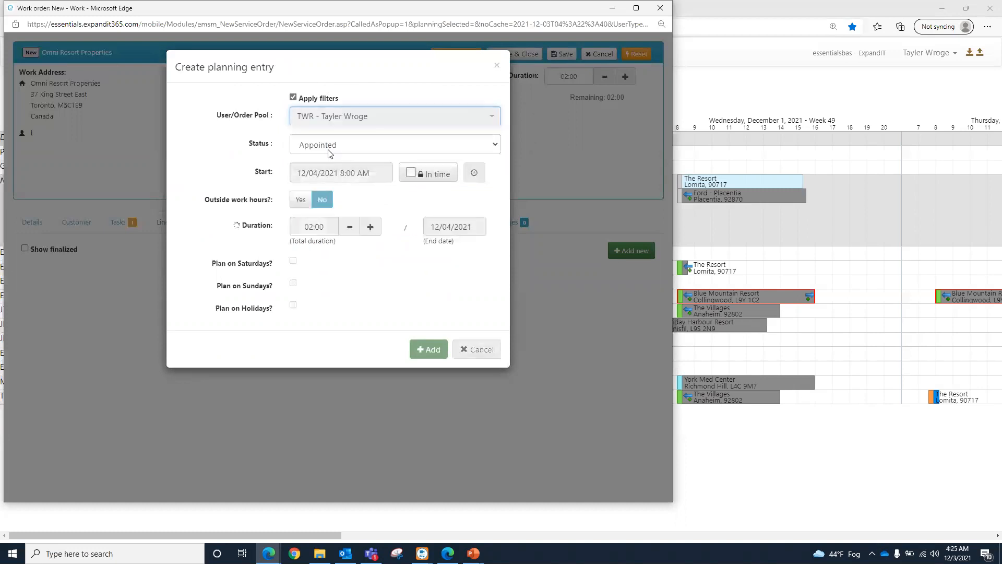
click(331, 152)
click(283, 164)
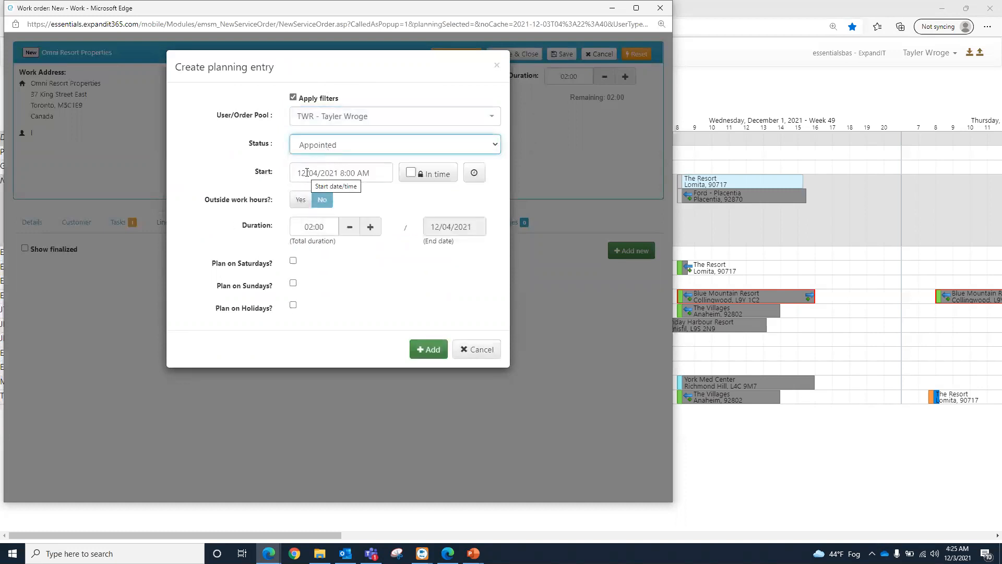
Step: Set the planning entry's duration to 05:00 and add it to the work order
click(306, 225)
text(5)
click(394, 307)
click(437, 351)
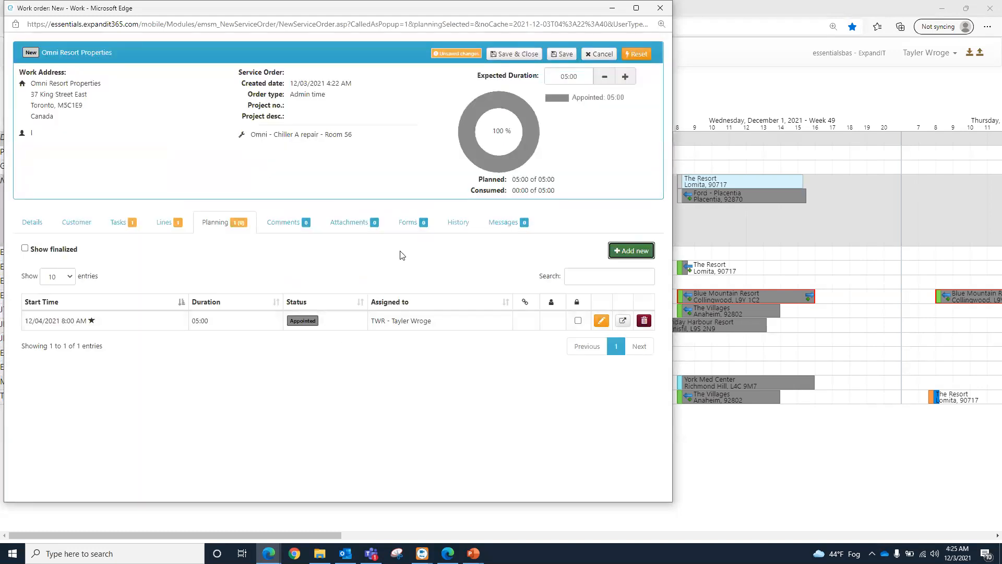
Step: Attach the file Planner Set Up.docx to the work order, and save and close the order
click(349, 222)
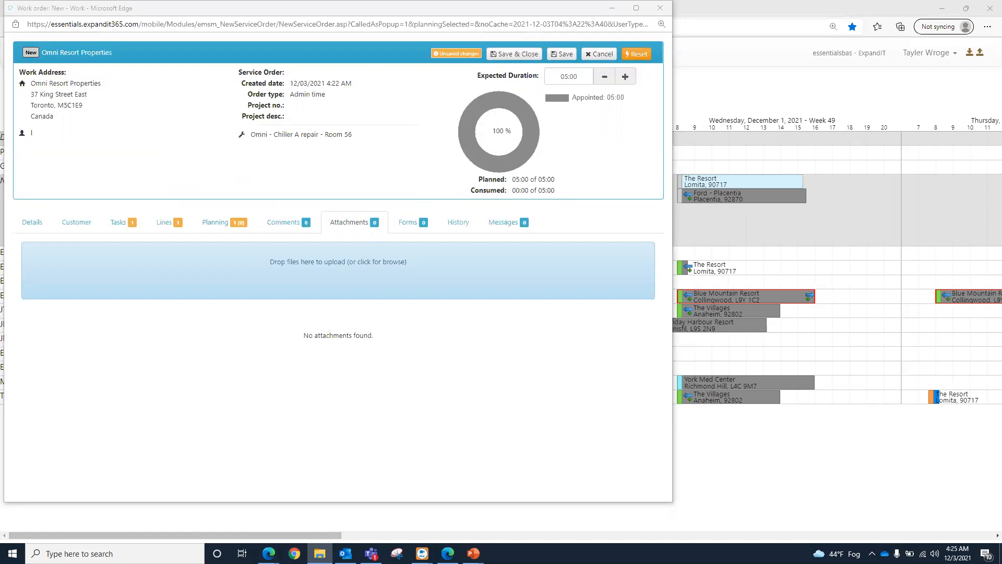
drag(179, 369, 290, 274)
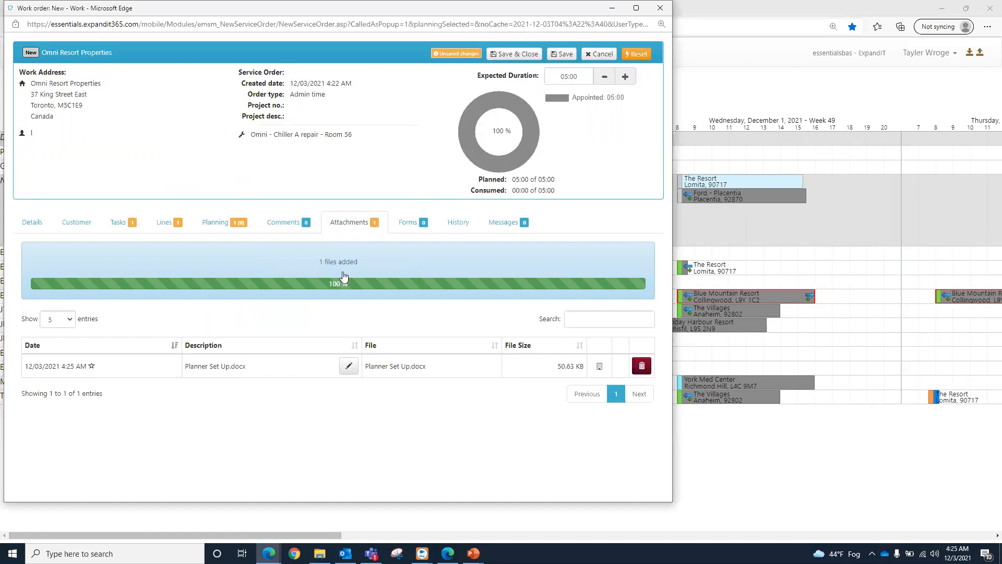
click(515, 54)
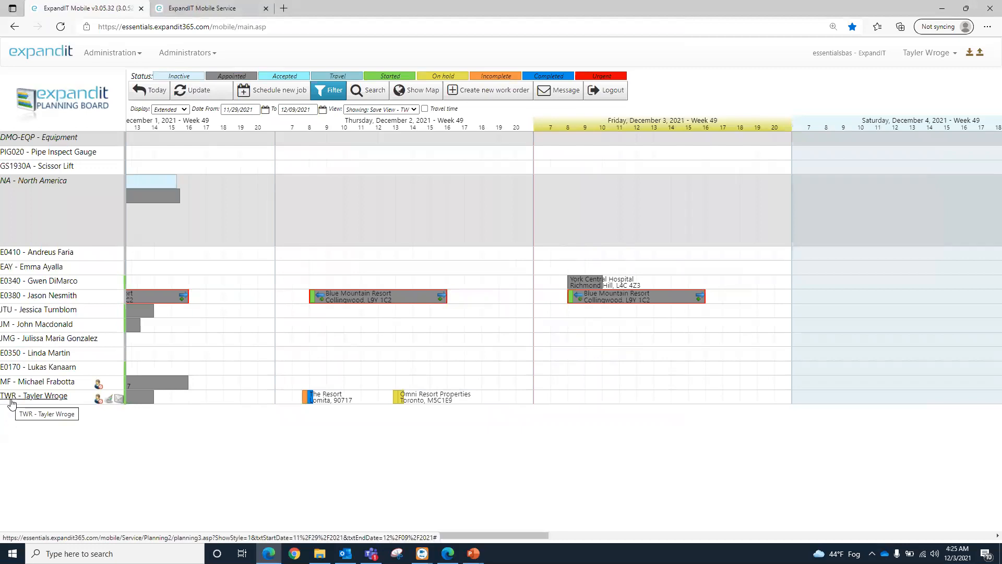
Step: Switch to ExpandIT Mobile Service and start a new work order based on a customer
click(208, 12)
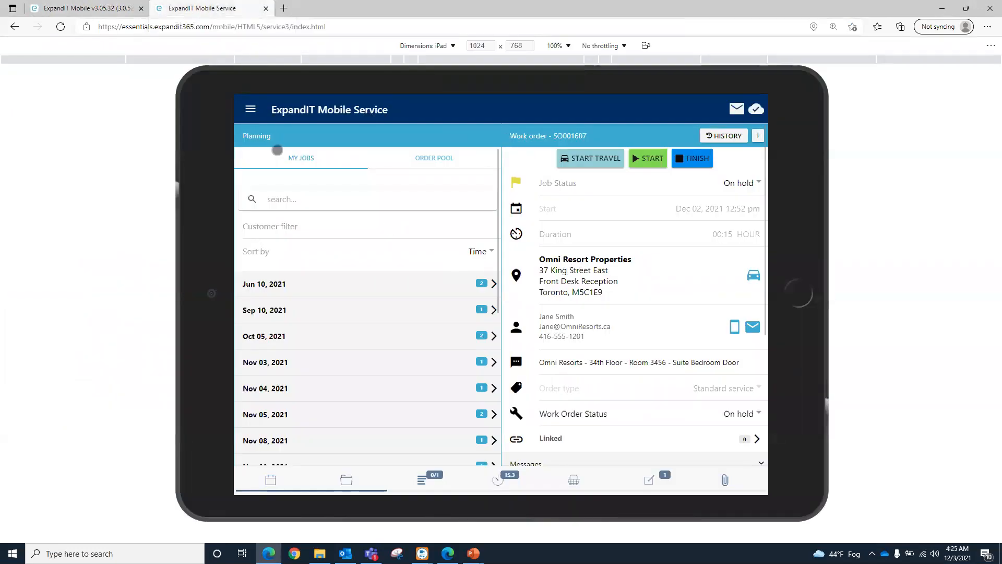
click(250, 109)
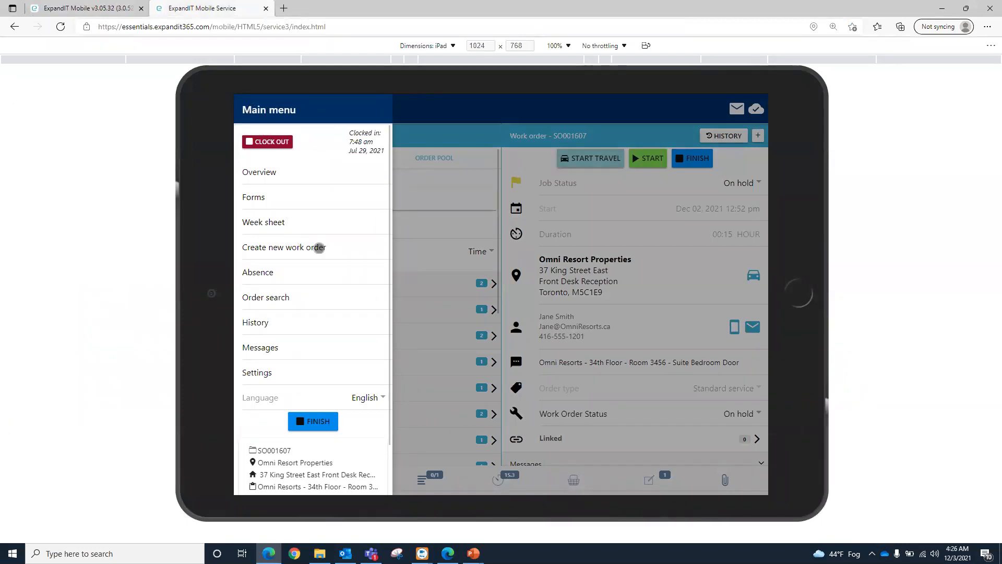
click(319, 247)
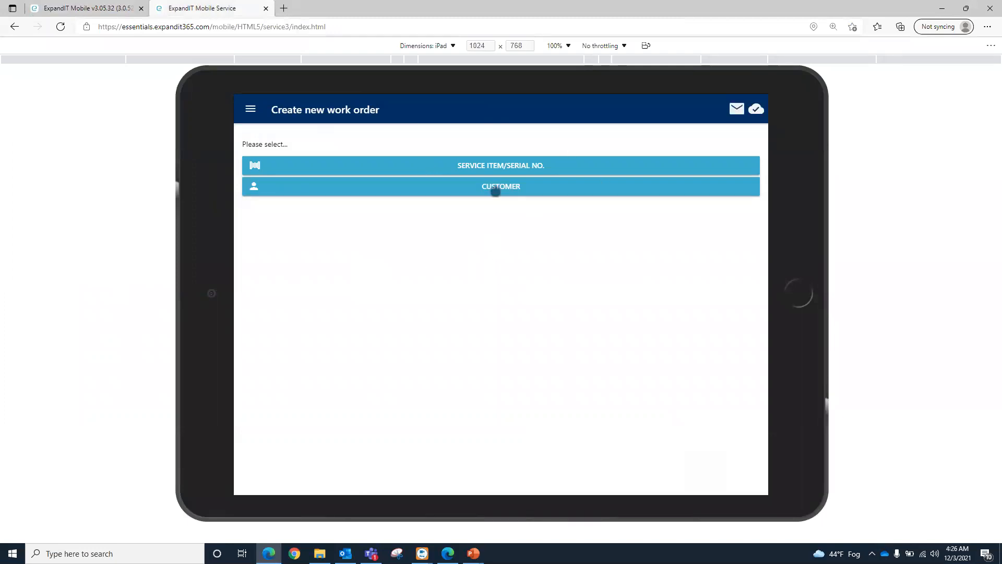
click(495, 190)
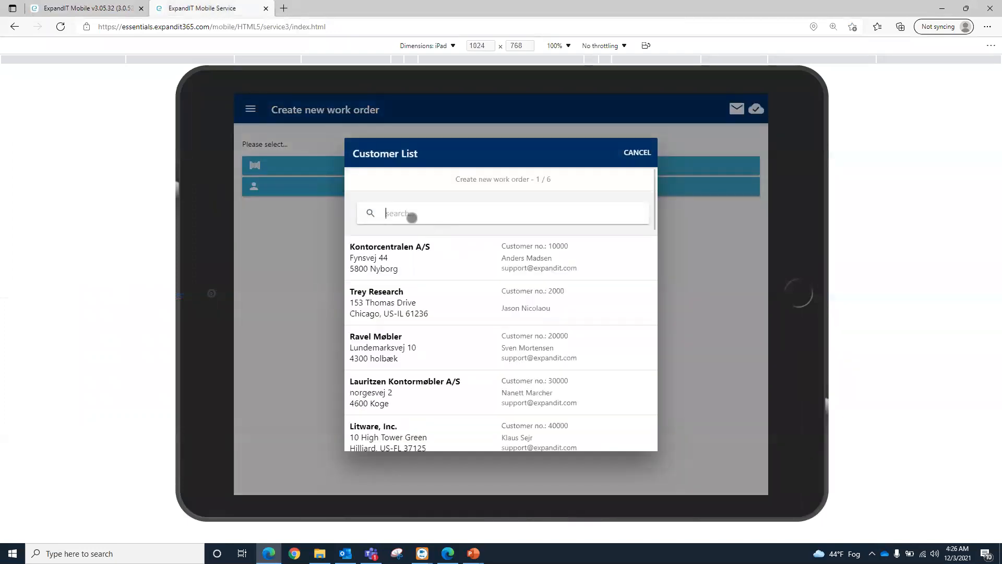
Step: Search for "reso", choose Omni Resort Properties with its default address, and create the task from service item 13 - Chiller B
text(reso)
scroll(440, 351, down, 1)
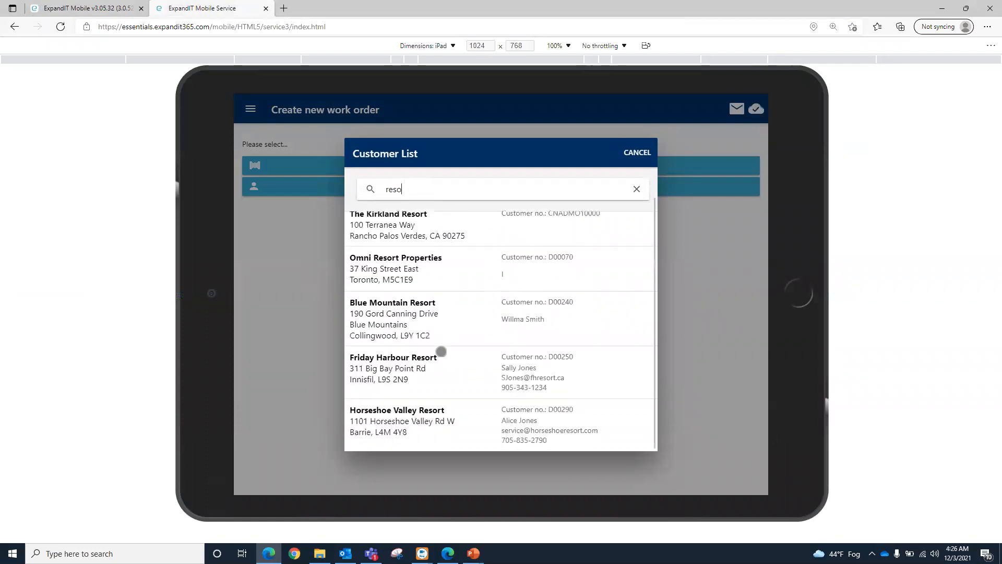
click(420, 270)
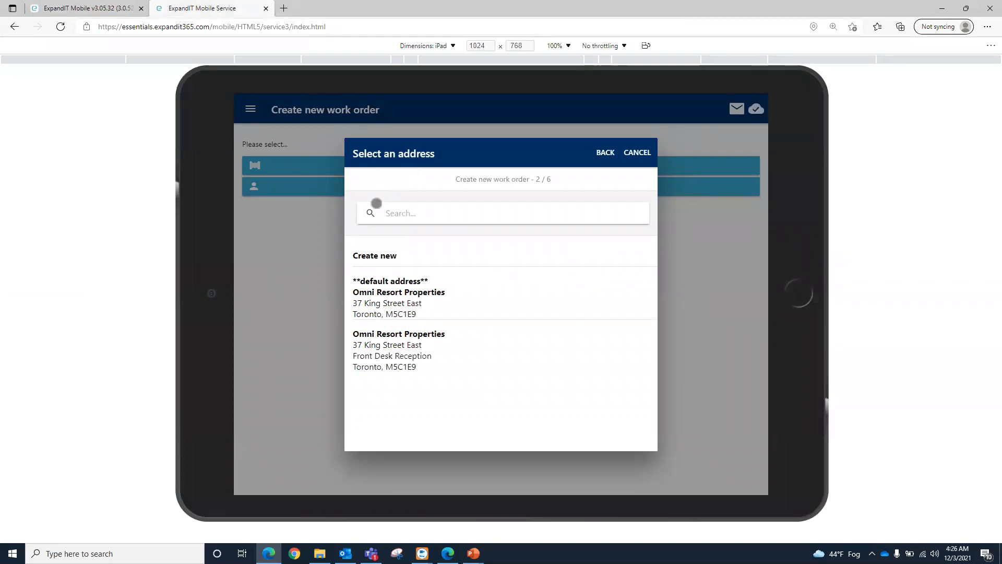
click(394, 289)
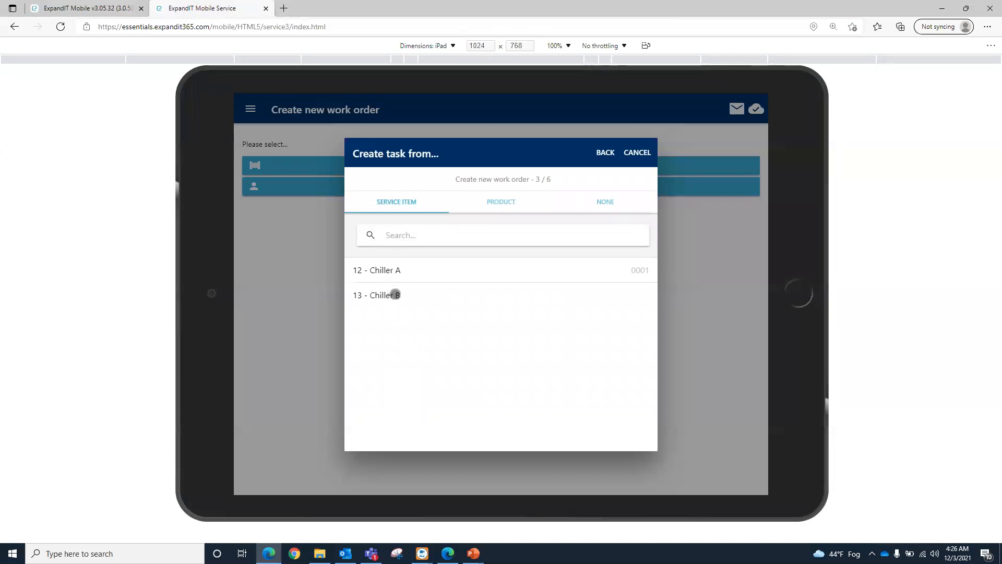
click(392, 293)
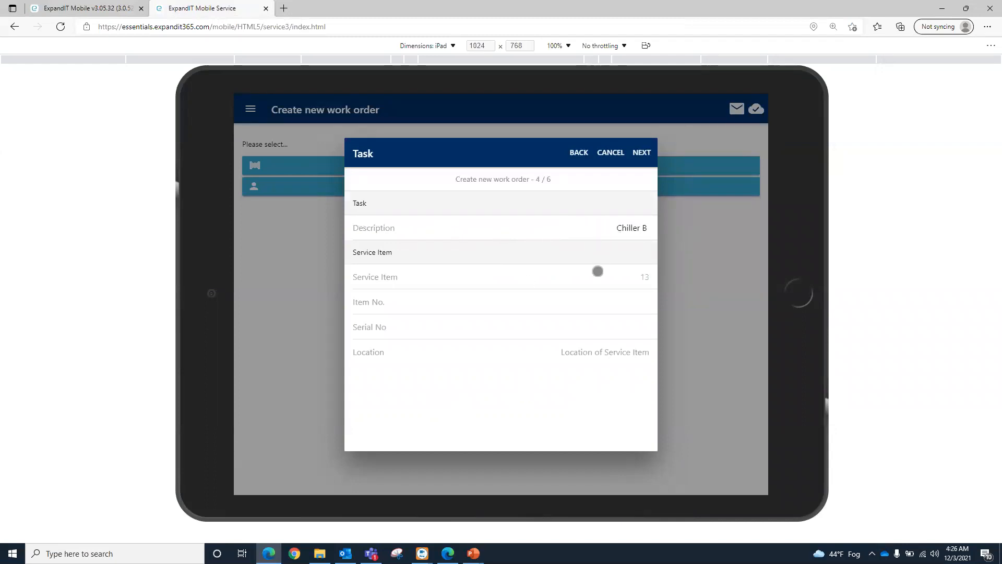
Step: Accept the Chiller B task and enter the work description "omni - Chiller B - Room 75 Repair" for the service order
click(643, 152)
click(494, 241)
text(om)
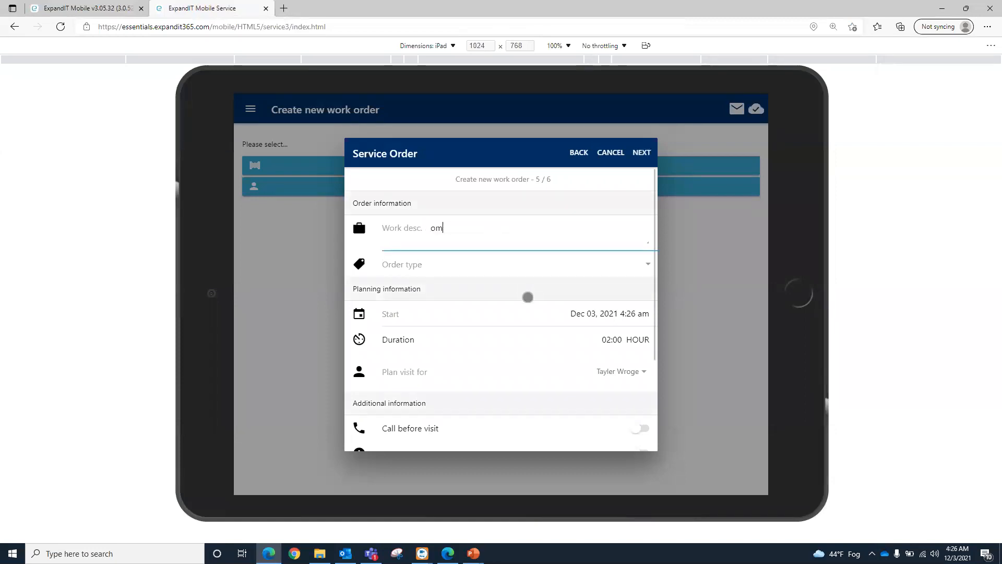
text(ni - Chiller B - Room 75 Repair)
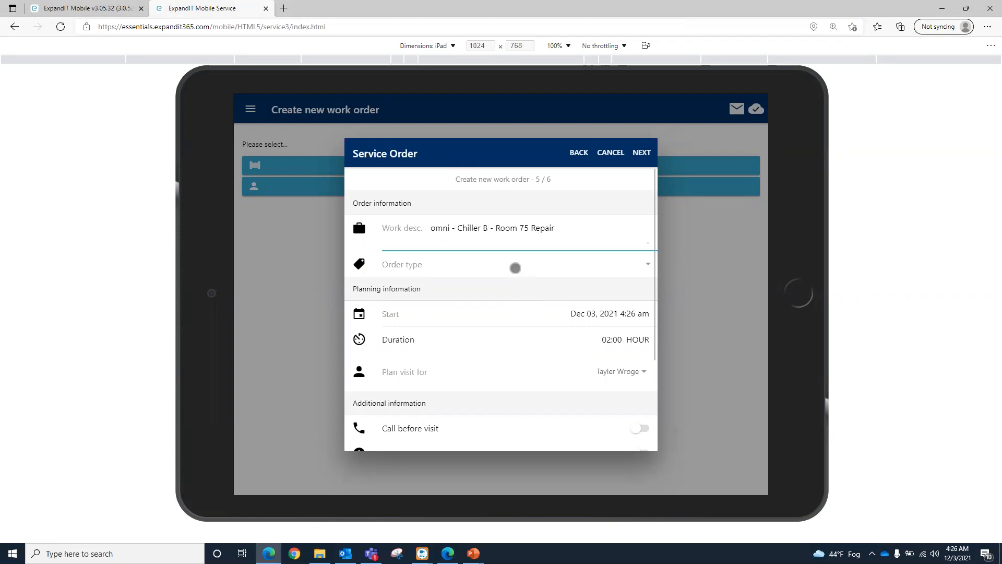
Step: Set the service order's order type to Service on contract
click(487, 266)
click(478, 276)
click(547, 371)
scroll(512, 356, down, 3)
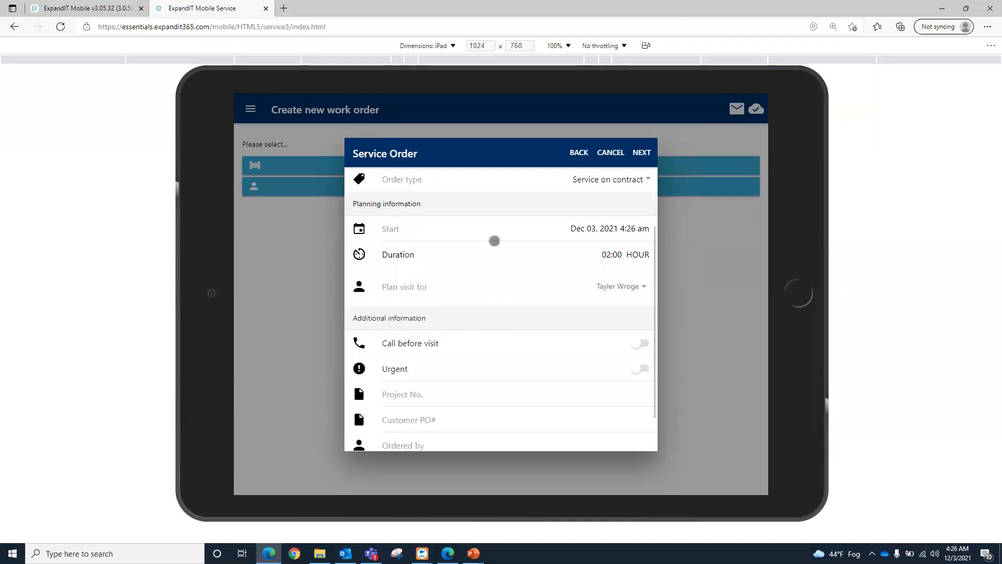
click(611, 282)
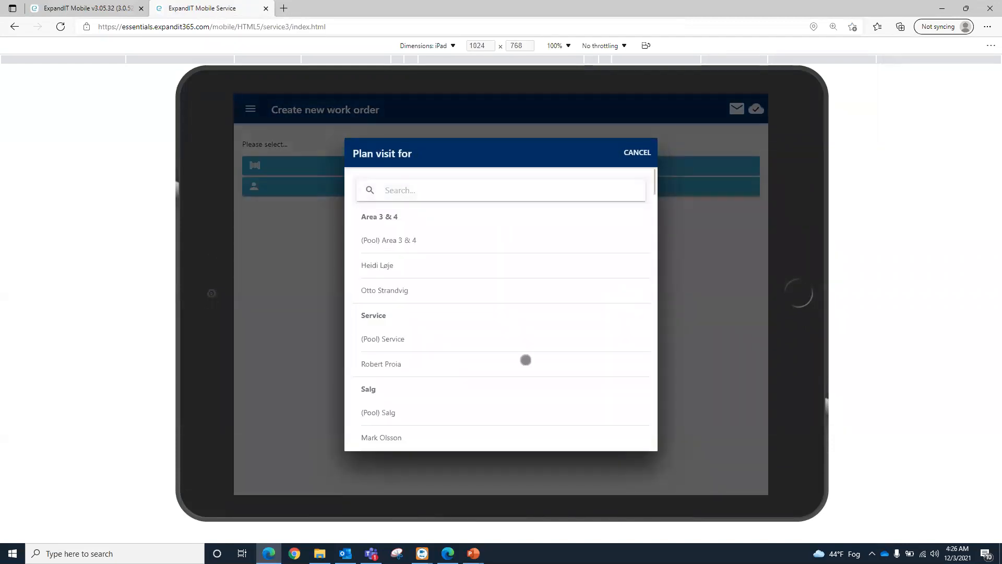
click(638, 152)
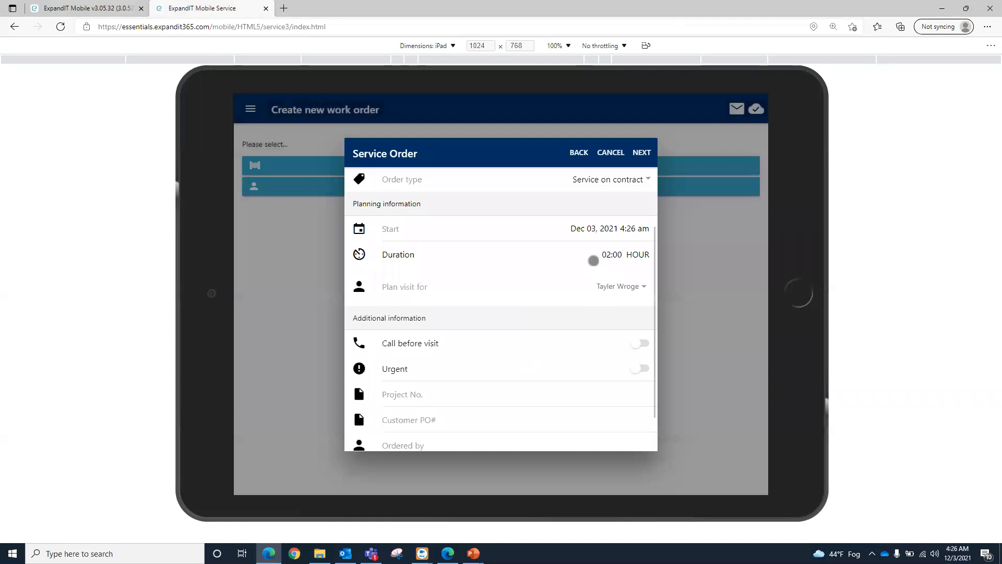
Step: Set the planned visit's duration to 06:00 hours and proceed to the work order summary
click(603, 255)
drag(479, 426, 477, 361)
click(614, 371)
scroll(481, 385, down, 1)
click(639, 151)
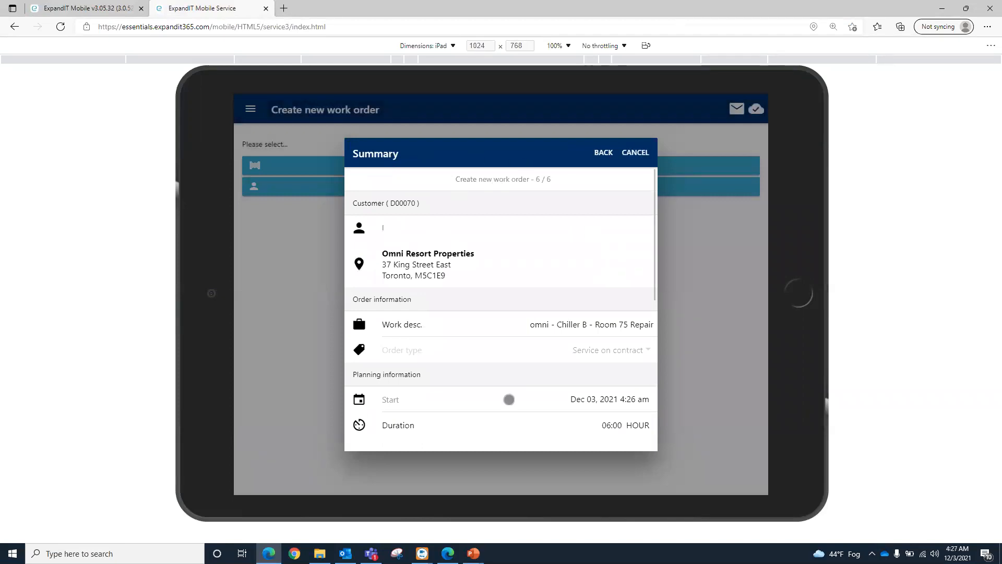
Step: Review the summary of the Chiller B work order and finish creating the order
scroll(507, 396, down, 5)
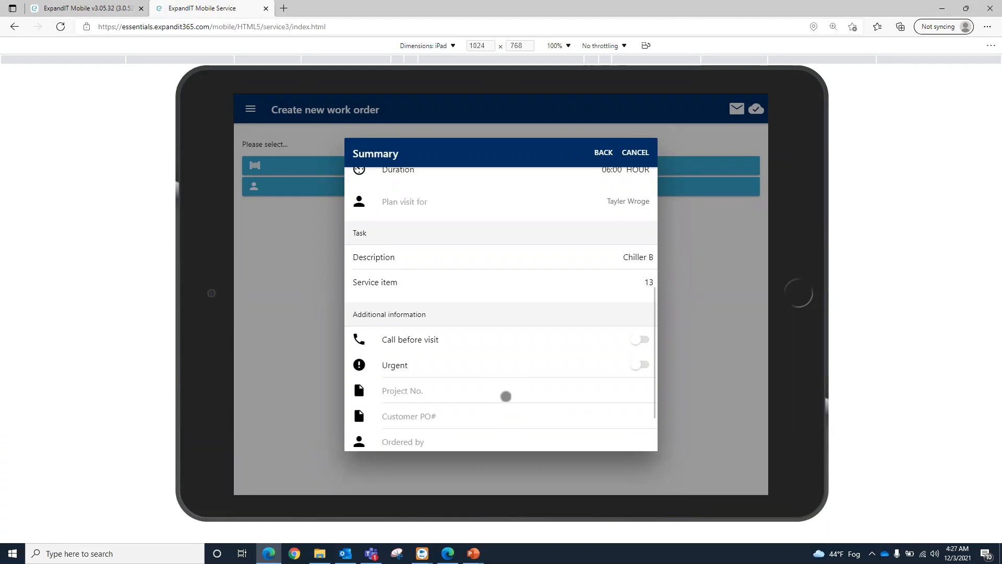
scroll(506, 396, down, 3)
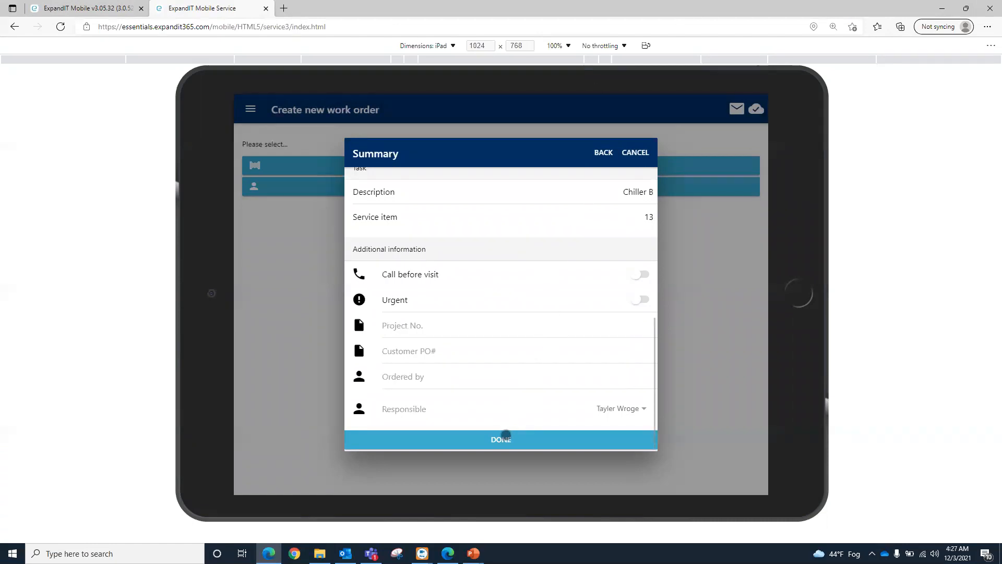
click(504, 437)
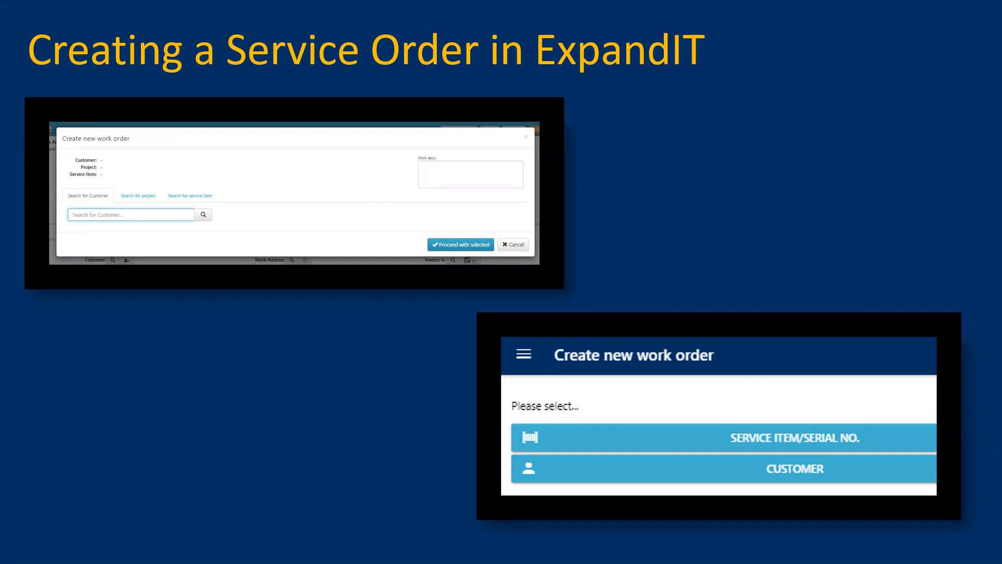
key(Right)
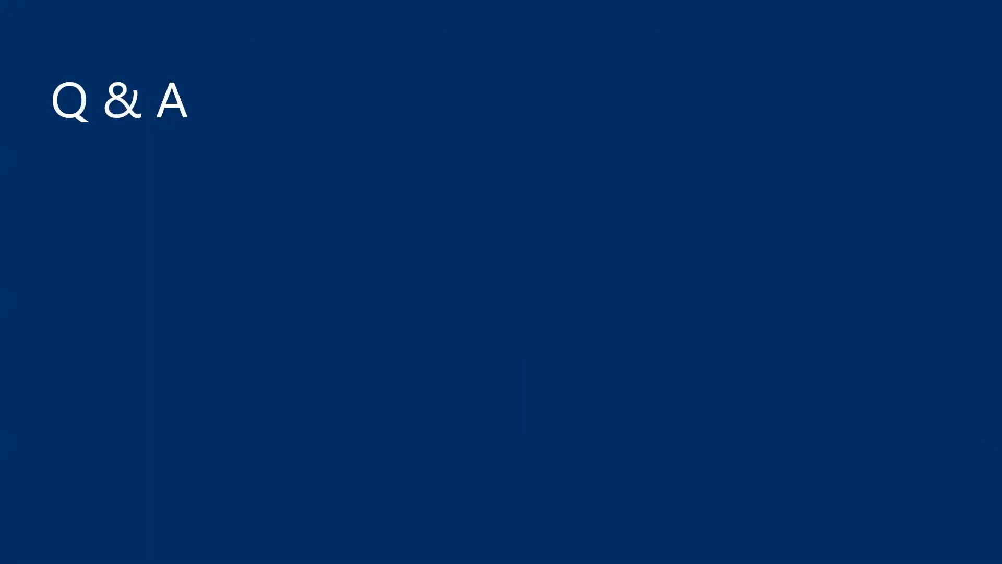